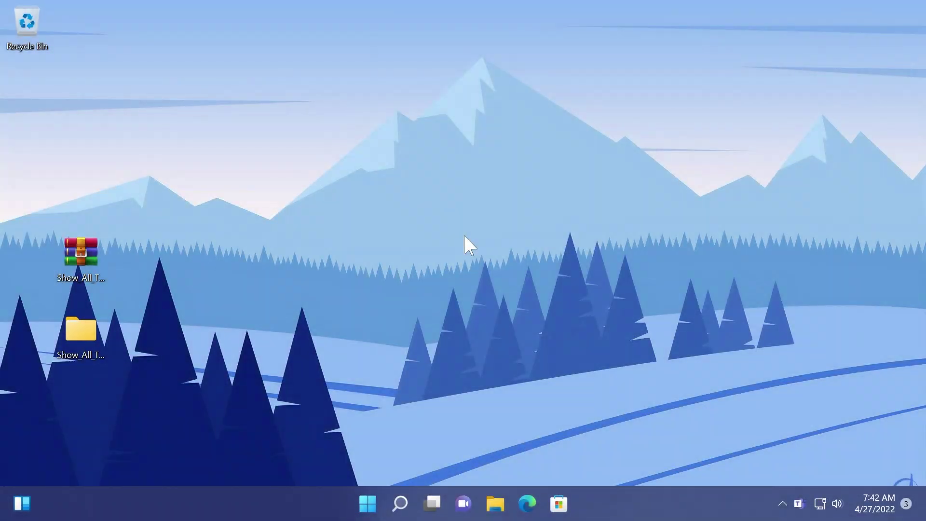
# Move the Teams icon from the visible tray into the hidden-icons overflow.
pyautogui.moveTo(798, 503); pyautogui.dragTo(782, 503)
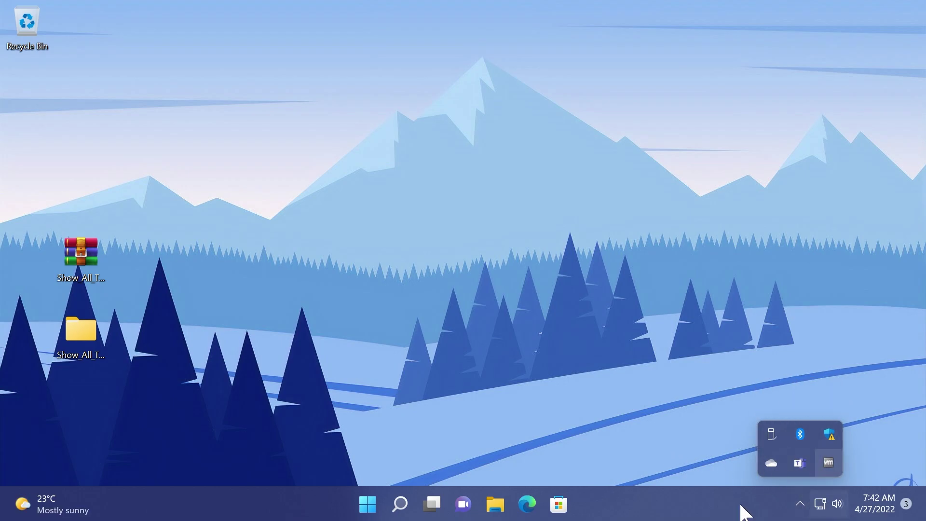
# Bring up Personalization > Taskbar settings from the taskbar and scroll to the corner overflow section.
pyautogui.rightClick(637, 503)
pyautogui.click(655, 474)
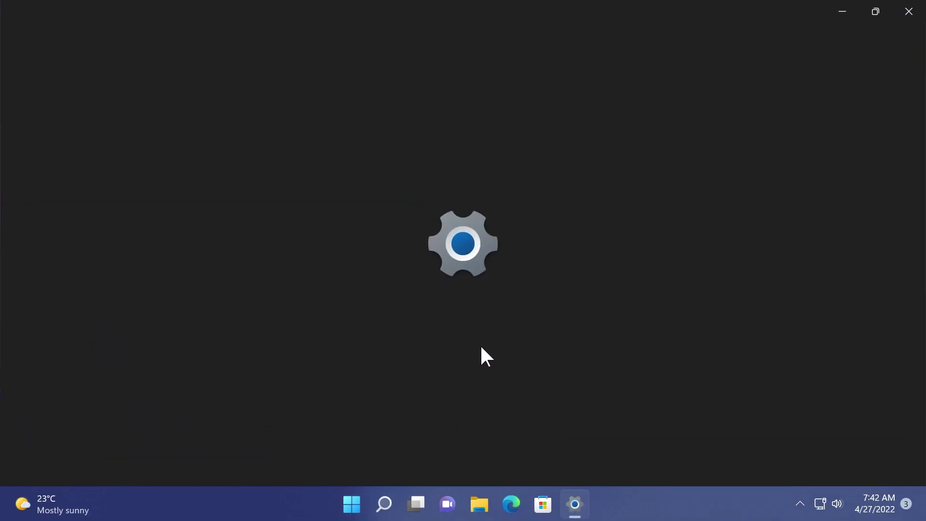
pyautogui.scroll(-3, 451, 311)
pyautogui.hotkey('alt', 'F4')
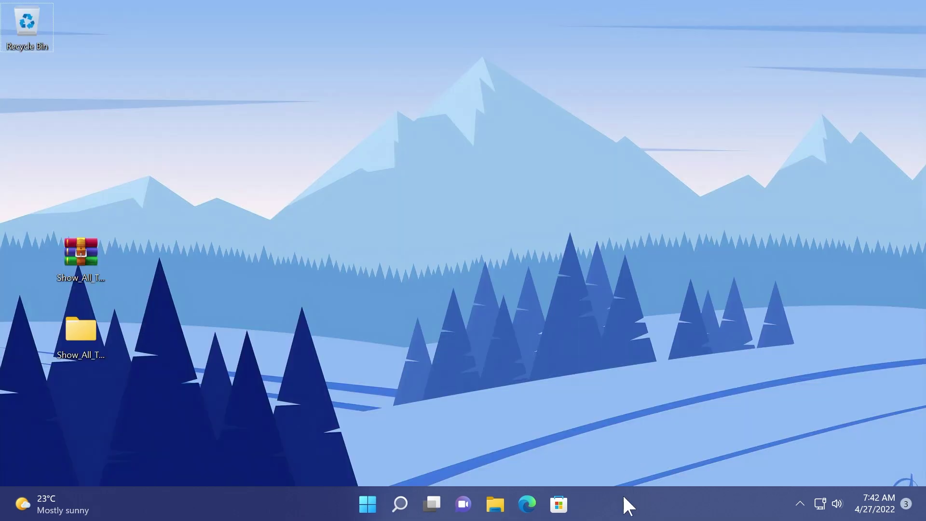
pyautogui.rightClick(625, 503)
pyautogui.click(655, 474)
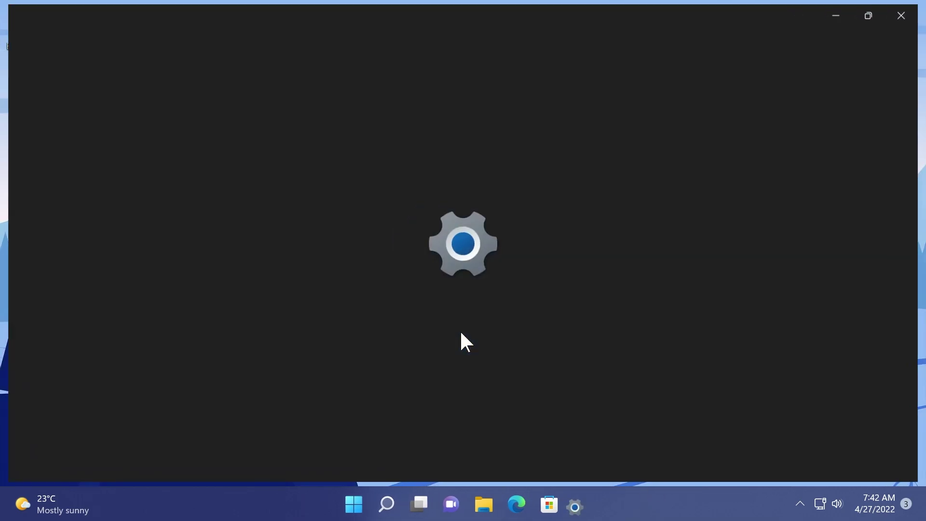
pyautogui.scroll(-2, 410, 273)
pyautogui.scroll(-2, 412, 276)
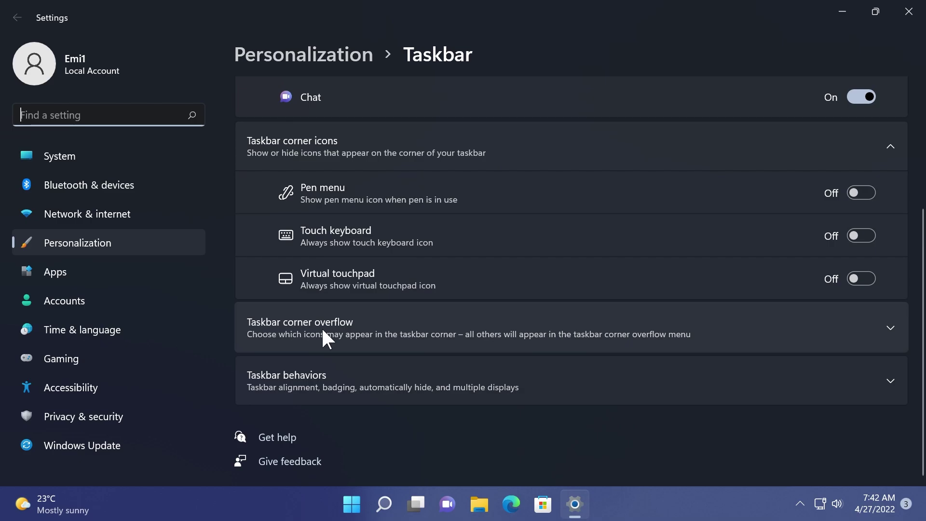
# Expand Taskbar corner overflow, compare its toggles (Teams Off, Windows Update Status On) with hidden icons, then collapse it.
pyautogui.click(364, 328)
pyautogui.scroll(-5, 443, 263)
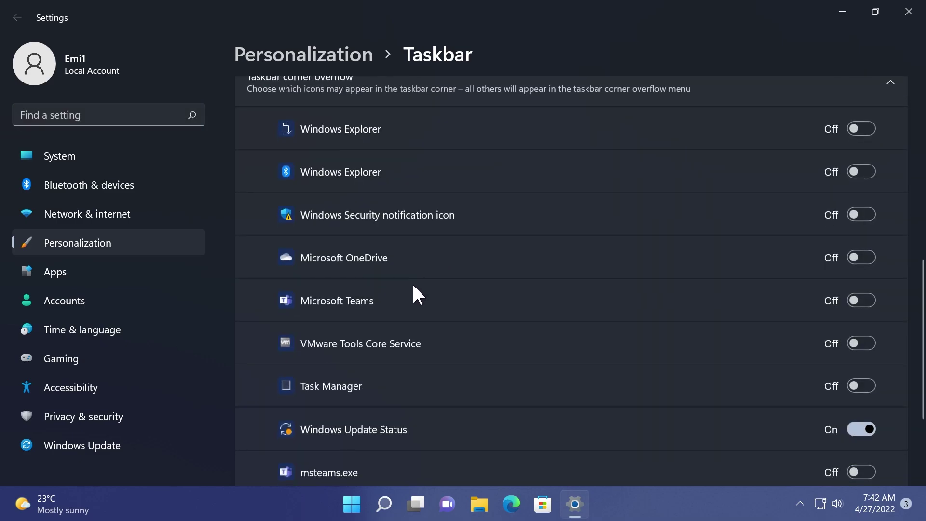
pyautogui.scroll(4, 444, 266)
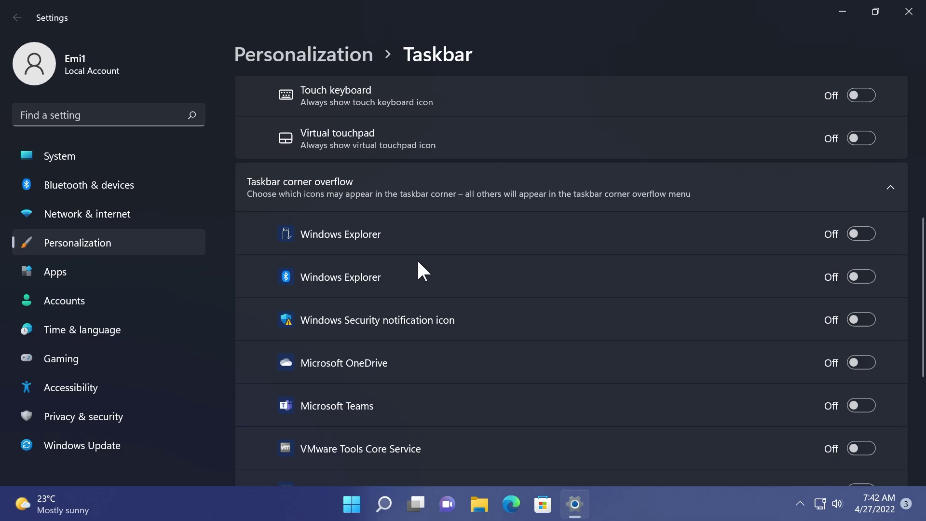
pyautogui.click(799, 503)
pyautogui.scroll(-1, 456, 116)
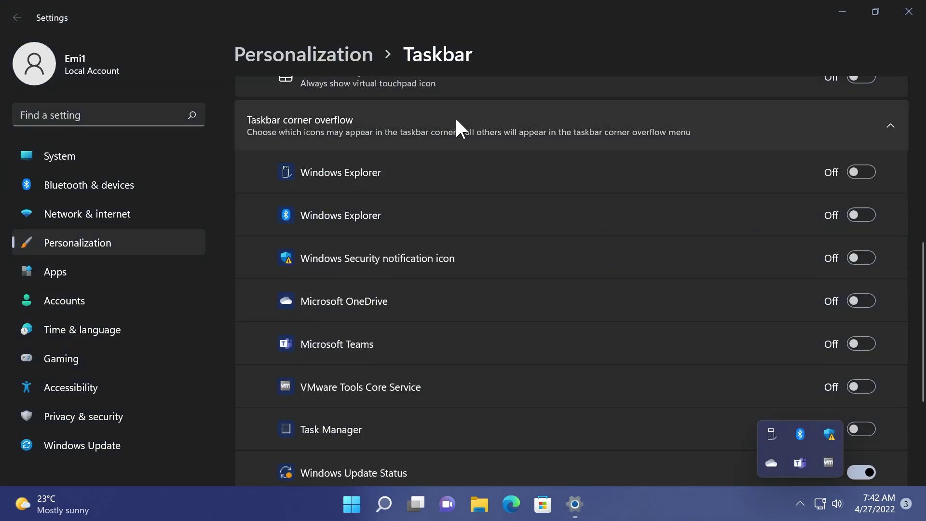
pyautogui.click(456, 119)
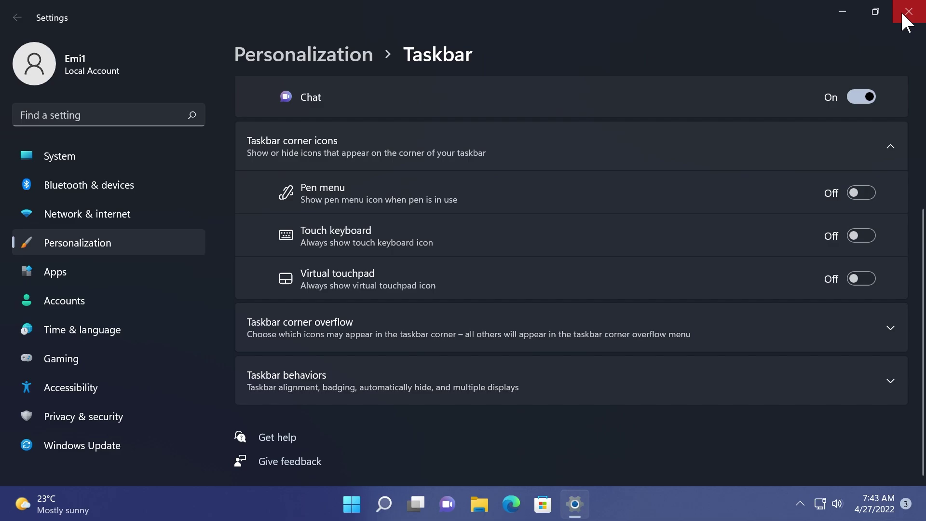
# Close Settings, select the Show_All_Tray_Icons desktop folder, and peek at the hidden tray icons.
pyautogui.click(907, 22)
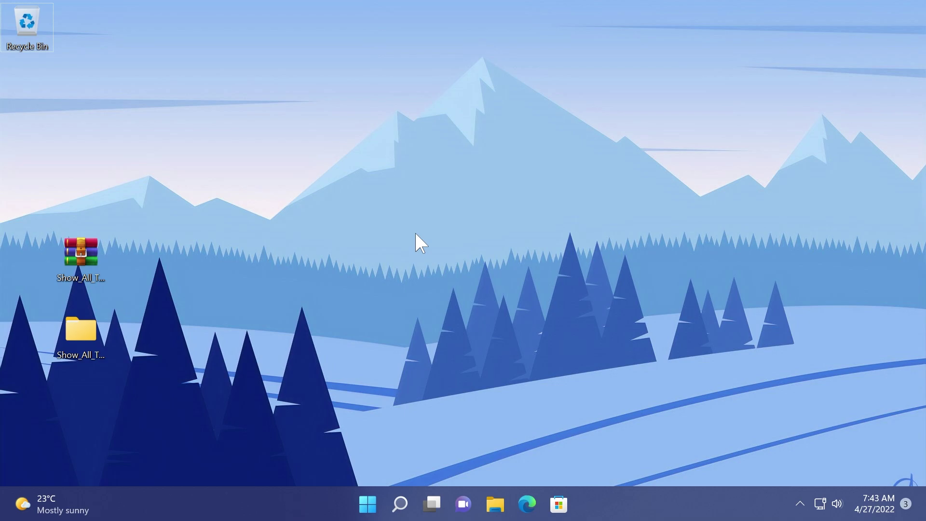
pyautogui.click(149, 311)
pyautogui.click(799, 504)
pyautogui.click(510, 396)
# Run explorer shell:::{05d7b0f4-2121-4eff-bf6b-ed3f69b894d9} from the Run dialog to reach Notification Area Icons.
pyautogui.press('super+r')
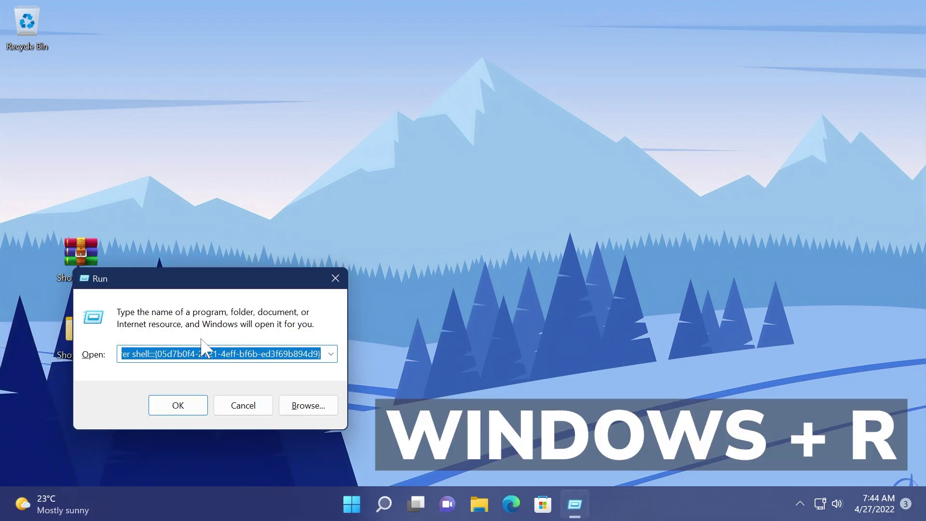
pyautogui.press('BackSpace')
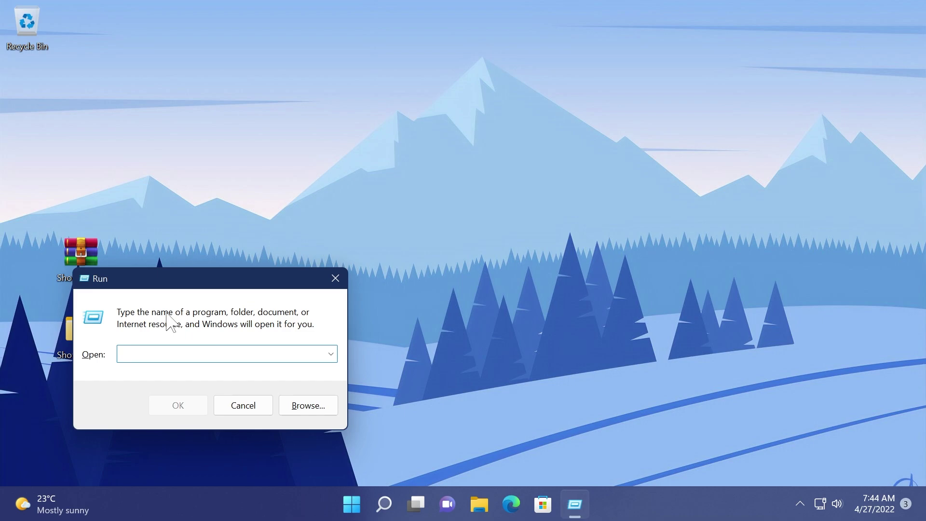
pyautogui.write('explorer shell:::{05d7b0f4-2121-4eff-bf6b-ed3f69b894d9}')
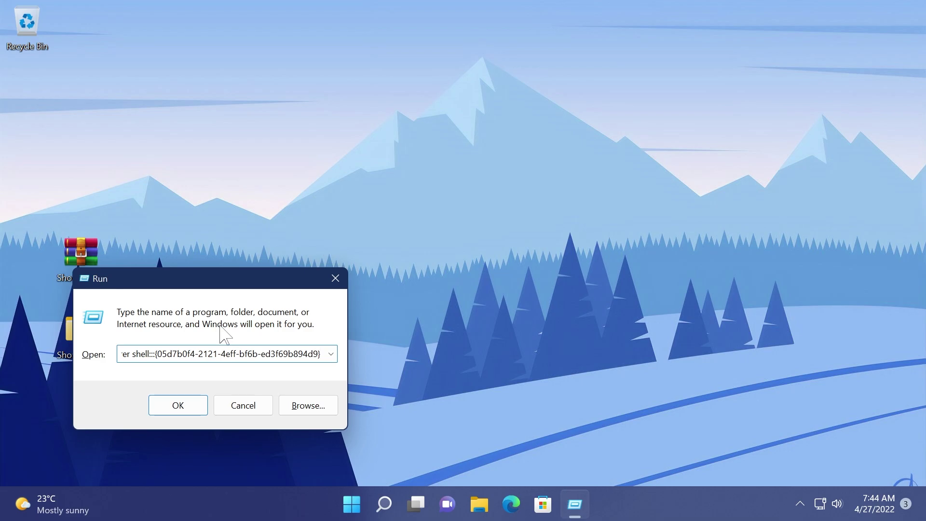
pyautogui.press('Return')
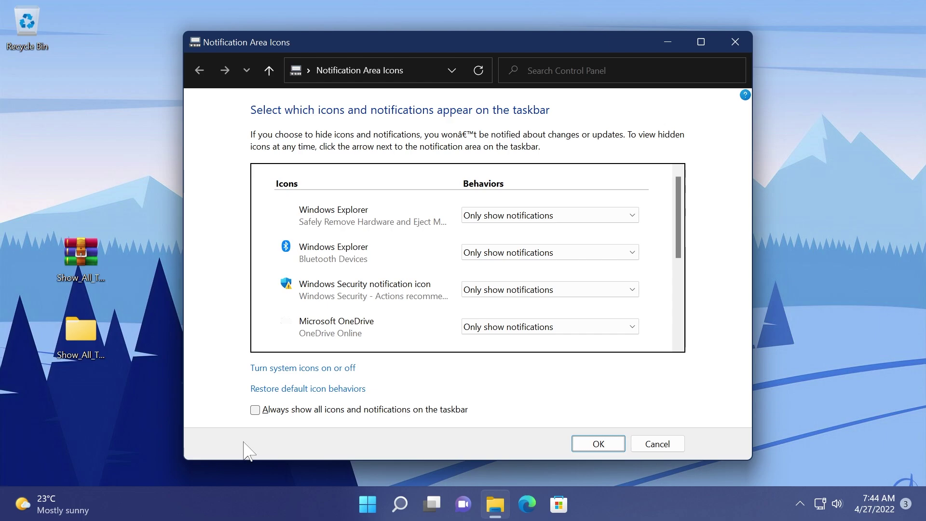
# Enable 'Always show all icons and notifications on the taskbar' and confirm with OK.
pyautogui.click(255, 410)
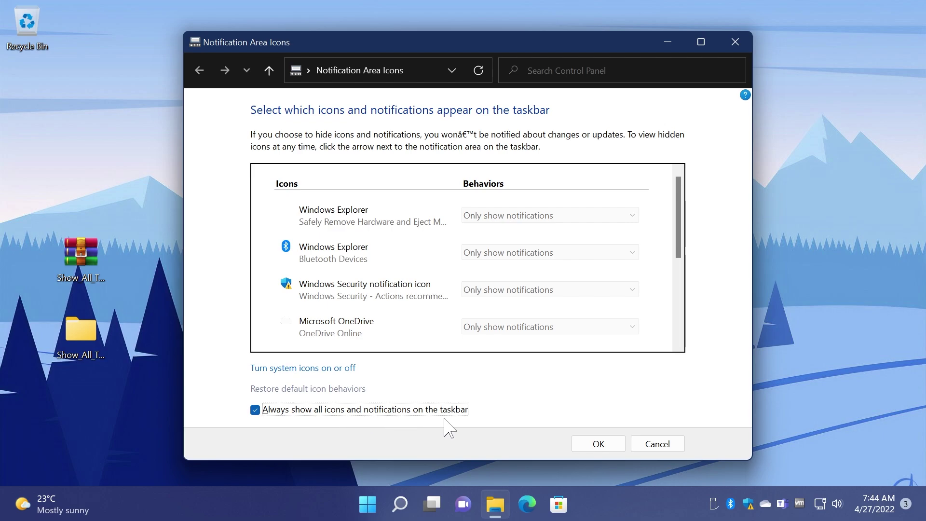
pyautogui.click(595, 443)
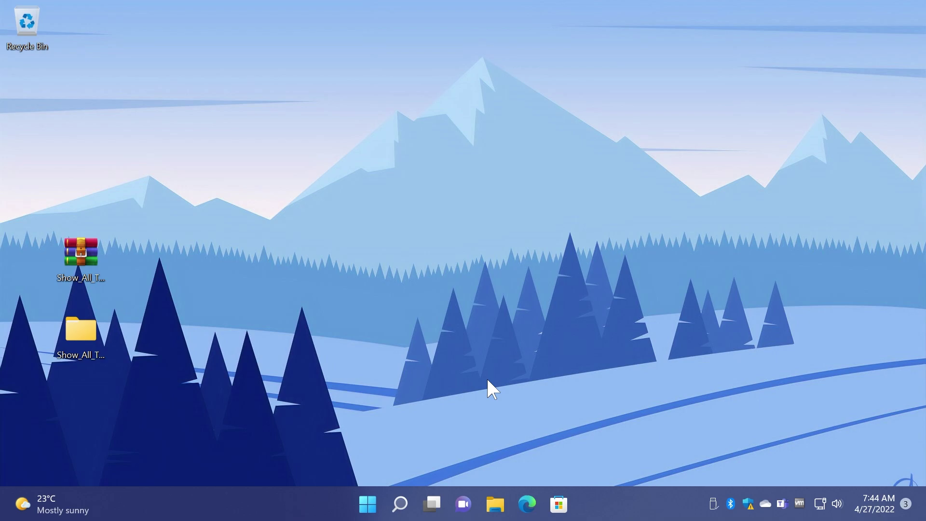
# Open the Show_All_Tray_Icons folder from the desktop in File Explorer.
pyautogui.doubleClick(91, 329)
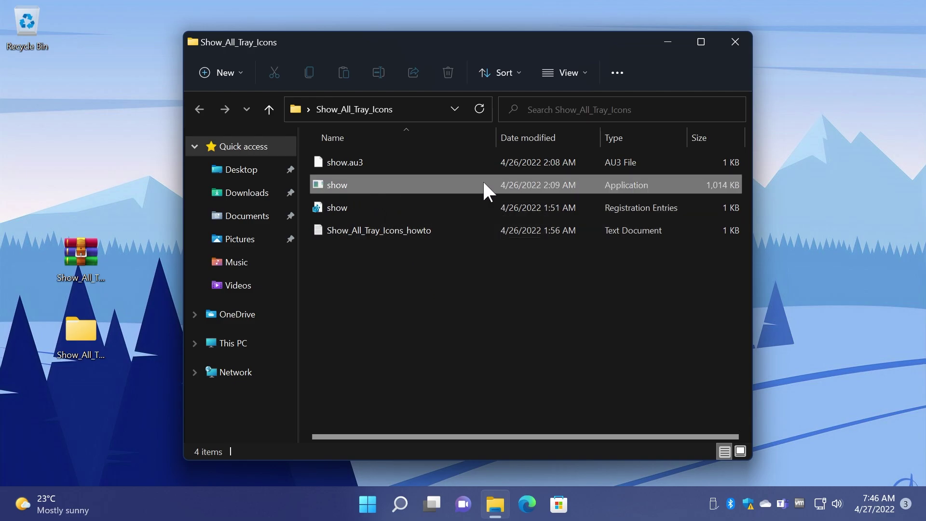
# Copy show.exe into C:\Users\<profile>\Links using a second File Explorer window.
pyautogui.click(370, 185)
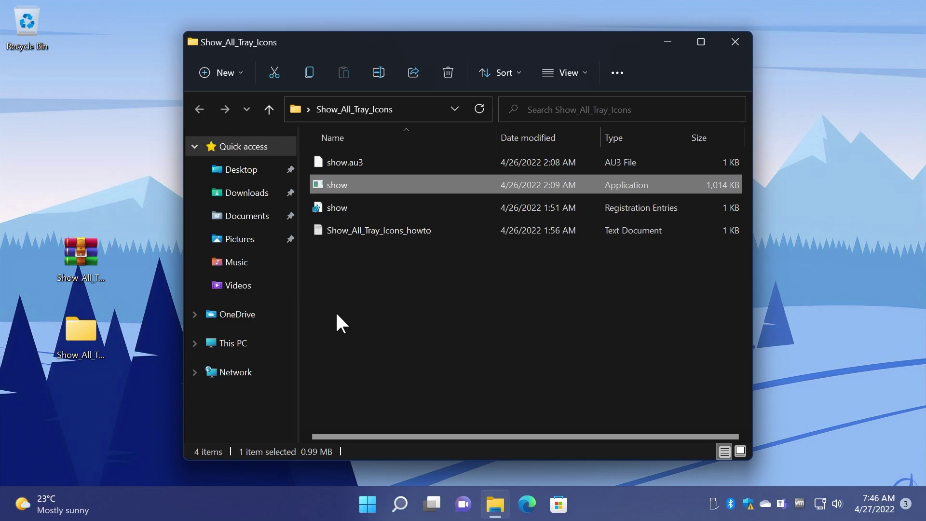
pyautogui.hotkey('ctrl', 'c')
pyautogui.rightClick(495, 504)
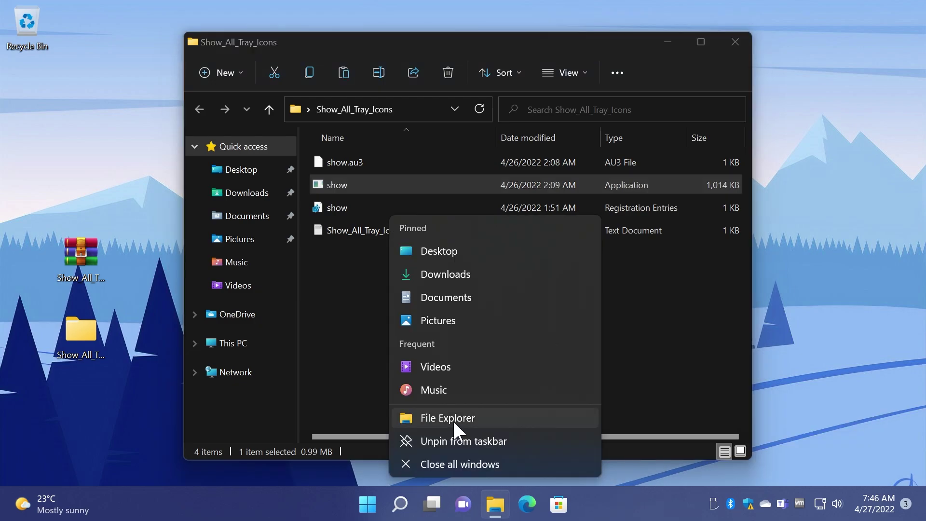
pyautogui.click(452, 418)
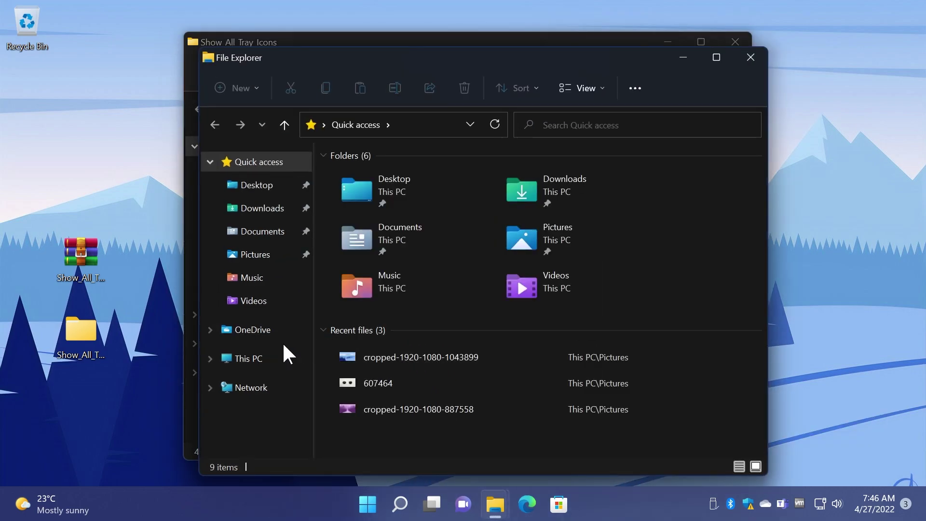
pyautogui.click(250, 366)
pyautogui.doubleClick(398, 329)
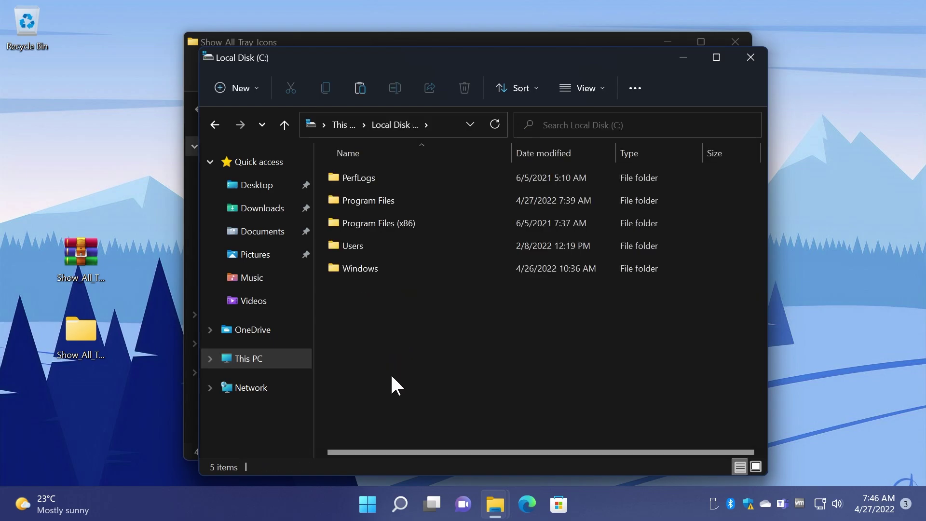
pyautogui.doubleClick(386, 247)
pyautogui.doubleClick(385, 178)
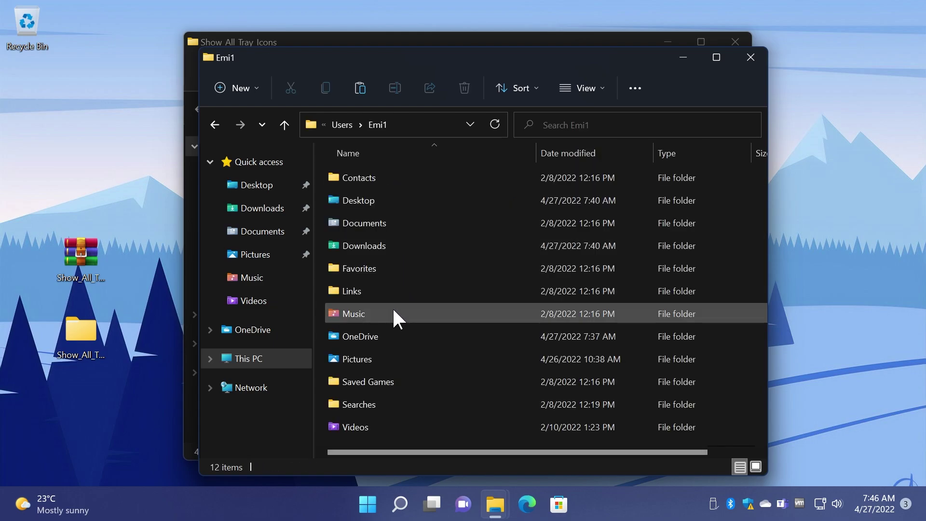
pyautogui.doubleClick(392, 290)
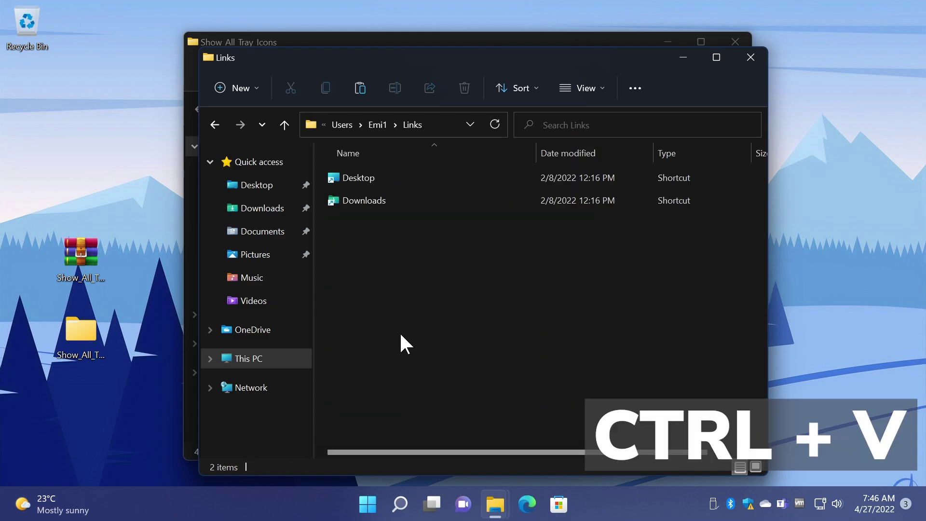
pyautogui.hotkey('ctrl', 'v')
# Close the Links window and open show.reg in Notepad via Show more options > Edit.
pyautogui.click(750, 57)
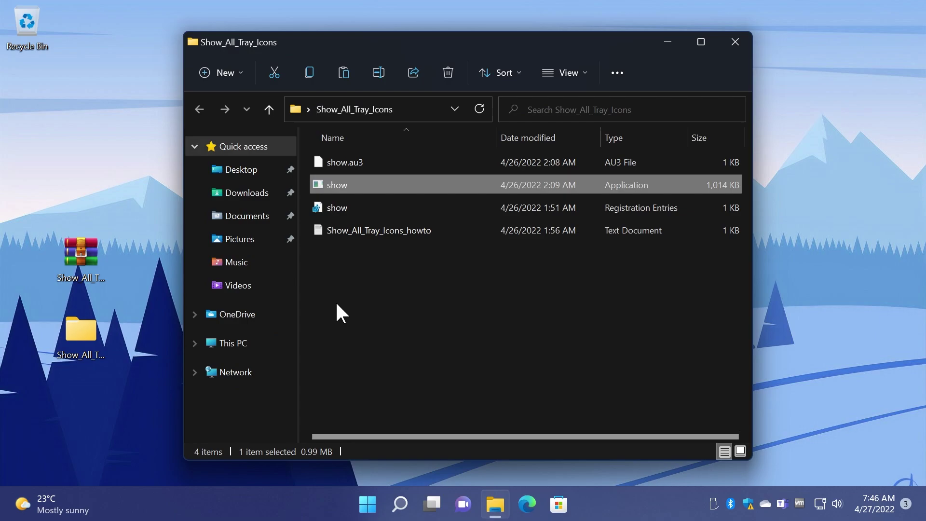
pyautogui.press('Down')
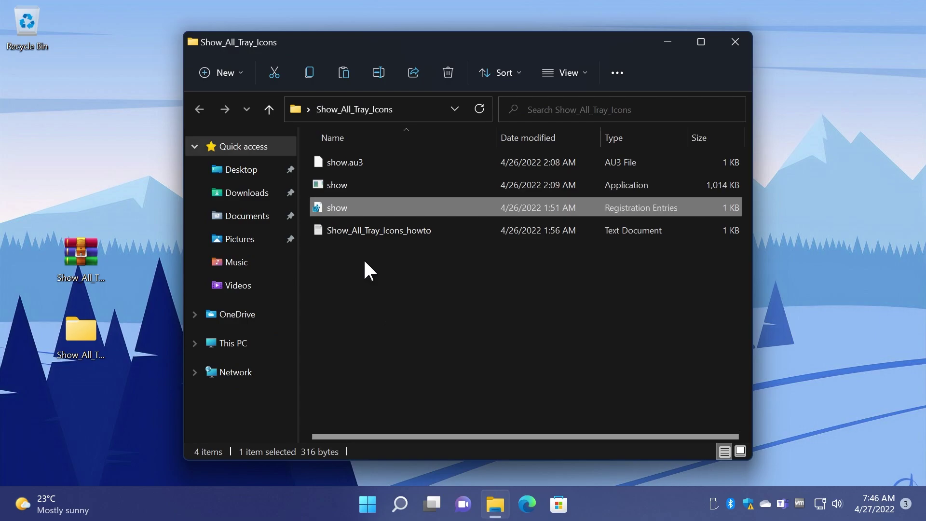
pyautogui.rightClick(339, 206)
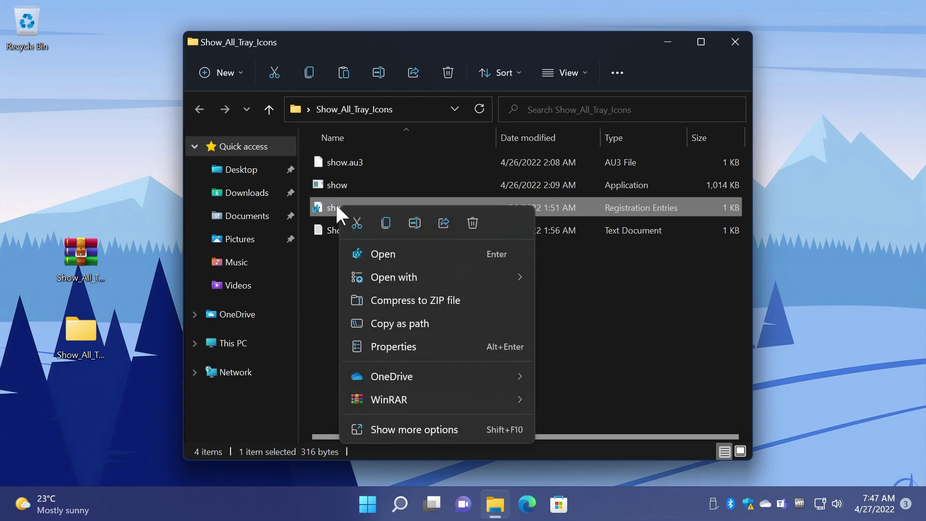
pyautogui.click(389, 428)
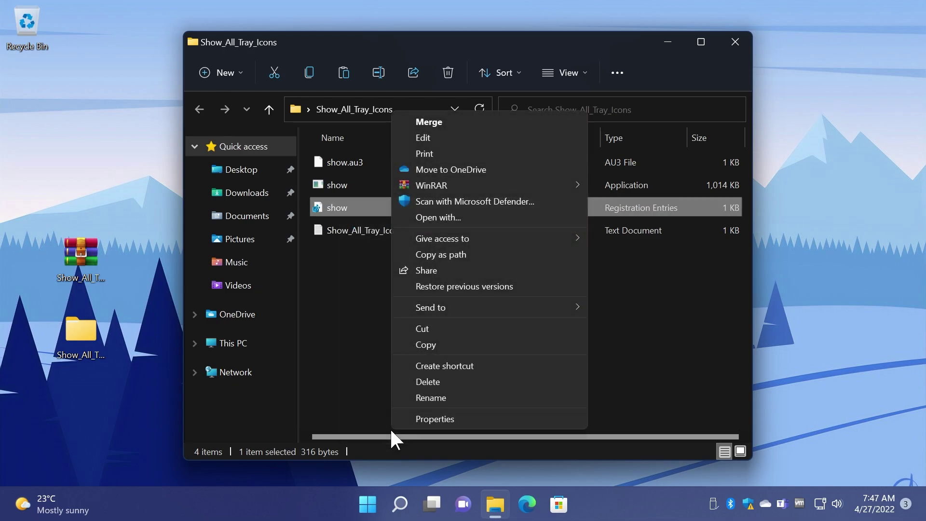
pyautogui.click(434, 133)
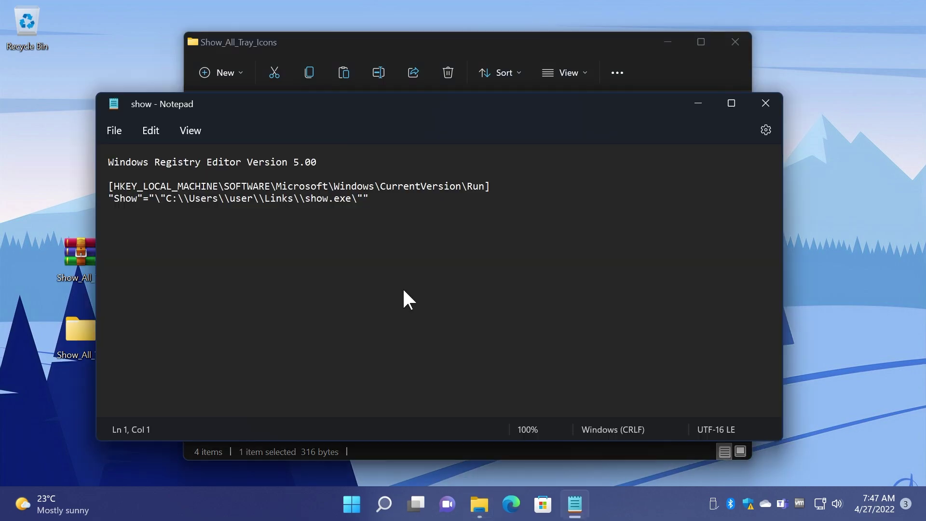
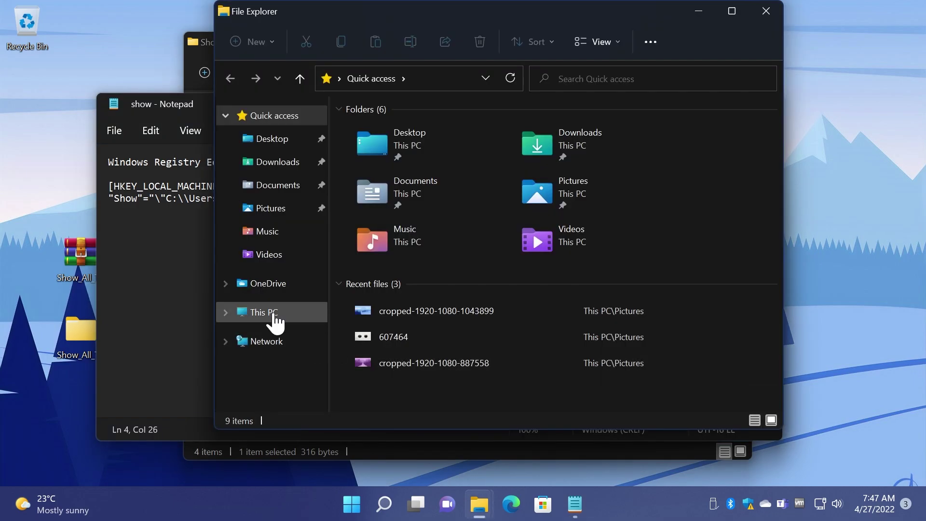
# Look up the Windows user profile folder name under C:\Users.
pyautogui.click(273, 315)
pyautogui.doubleClick(401, 278)
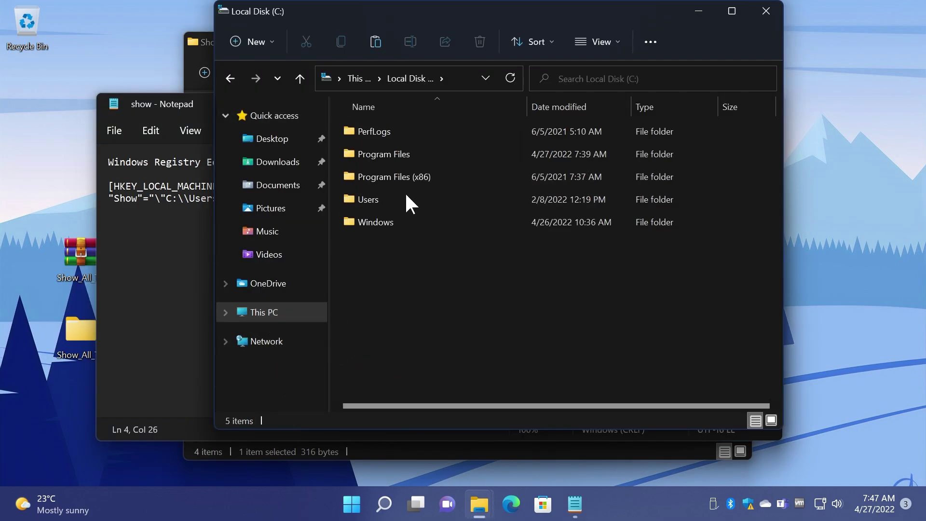
pyautogui.doubleClick(406, 198)
pyautogui.click(357, 135)
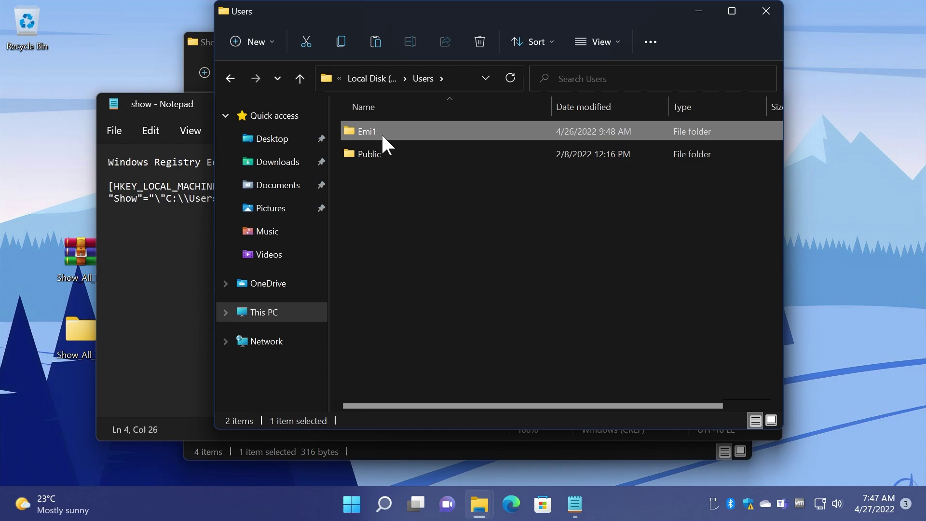
# Replace 'user' in show.reg's show.exe path with the actual user name, save, and close Notepad.
pyautogui.click(765, 11)
pyautogui.write('Emi1\\\\Links\\\\show.exe\\"')
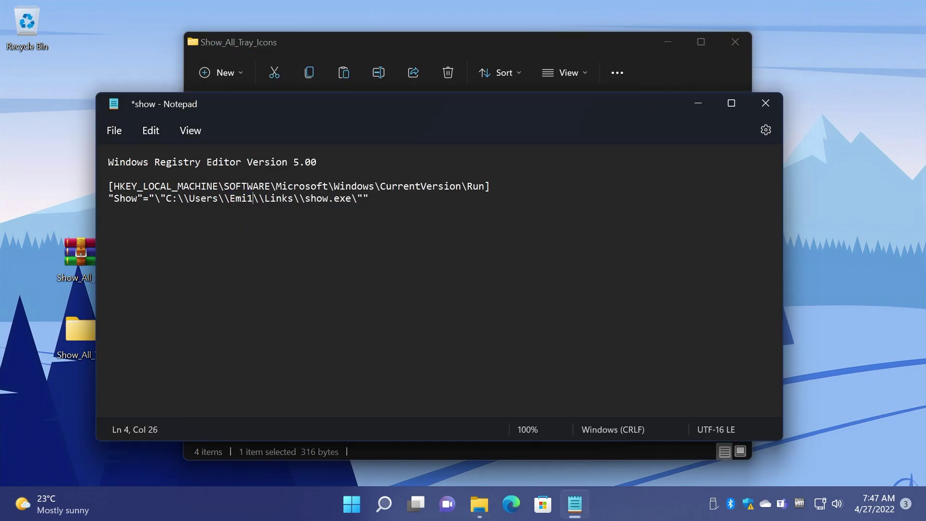
pyautogui.hotkey('ctrl', 's')
pyautogui.click(765, 102)
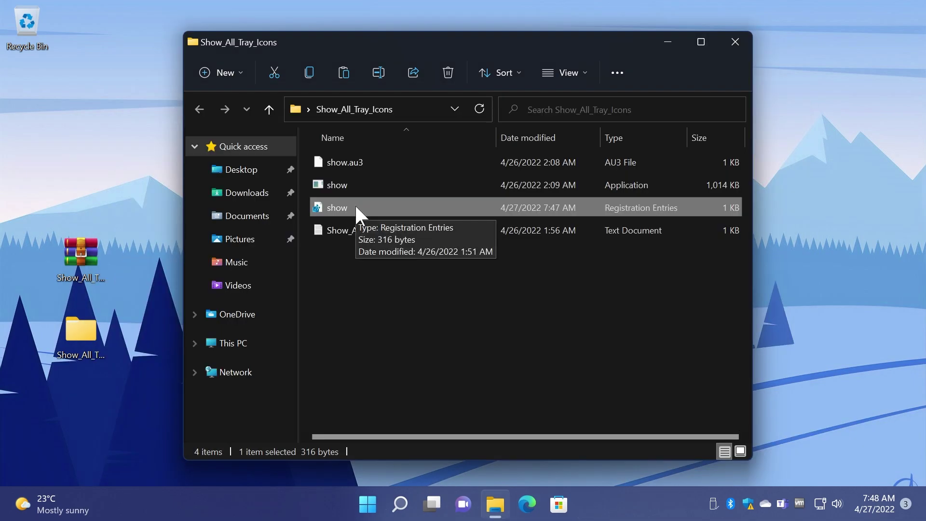
# Merge show.reg into the registry, approving the UAC prompt and the Registry Editor warning.
pyautogui.doubleClick(356, 206)
pyautogui.click(382, 360)
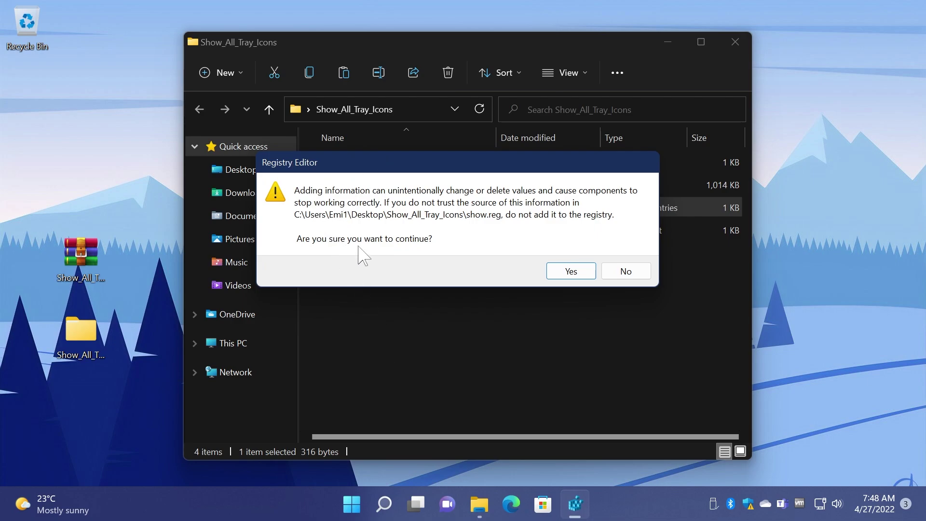
pyautogui.click(569, 273)
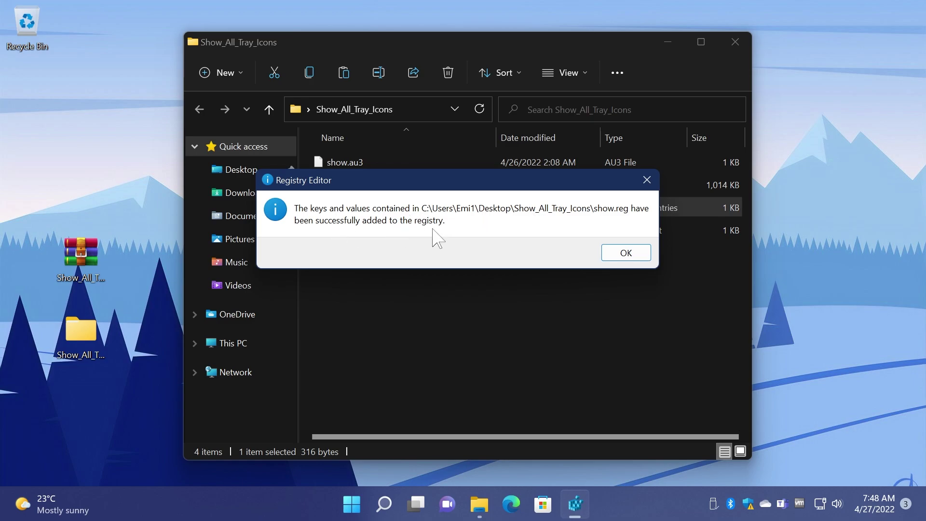
pyautogui.click(625, 253)
# Close the Show_All_Tray_Icons folder and bring up the Start button's system tools menu.
pyautogui.click(406, 302)
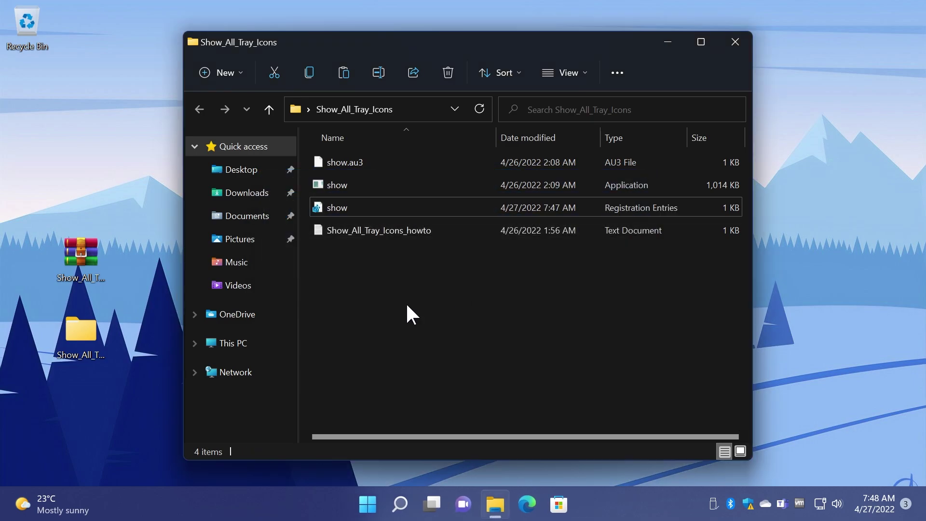
pyautogui.click(743, 44)
pyautogui.rightClick(367, 503)
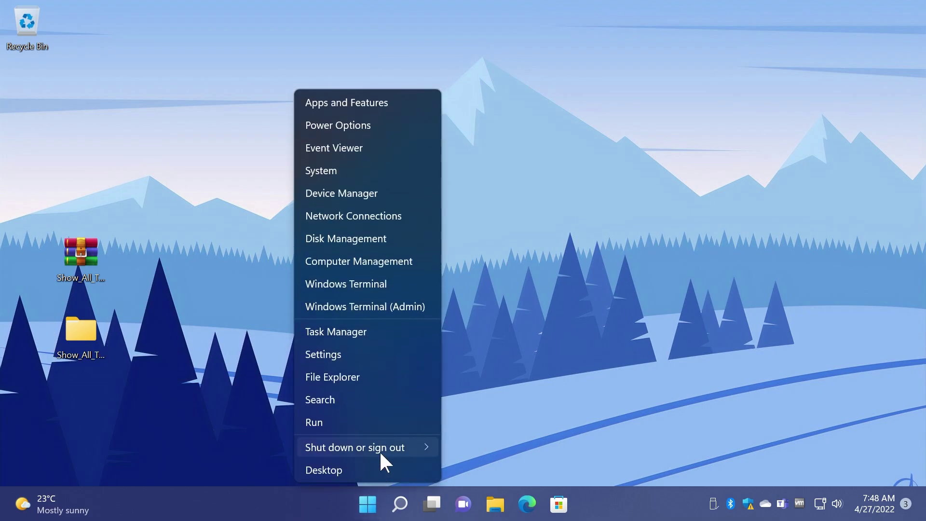